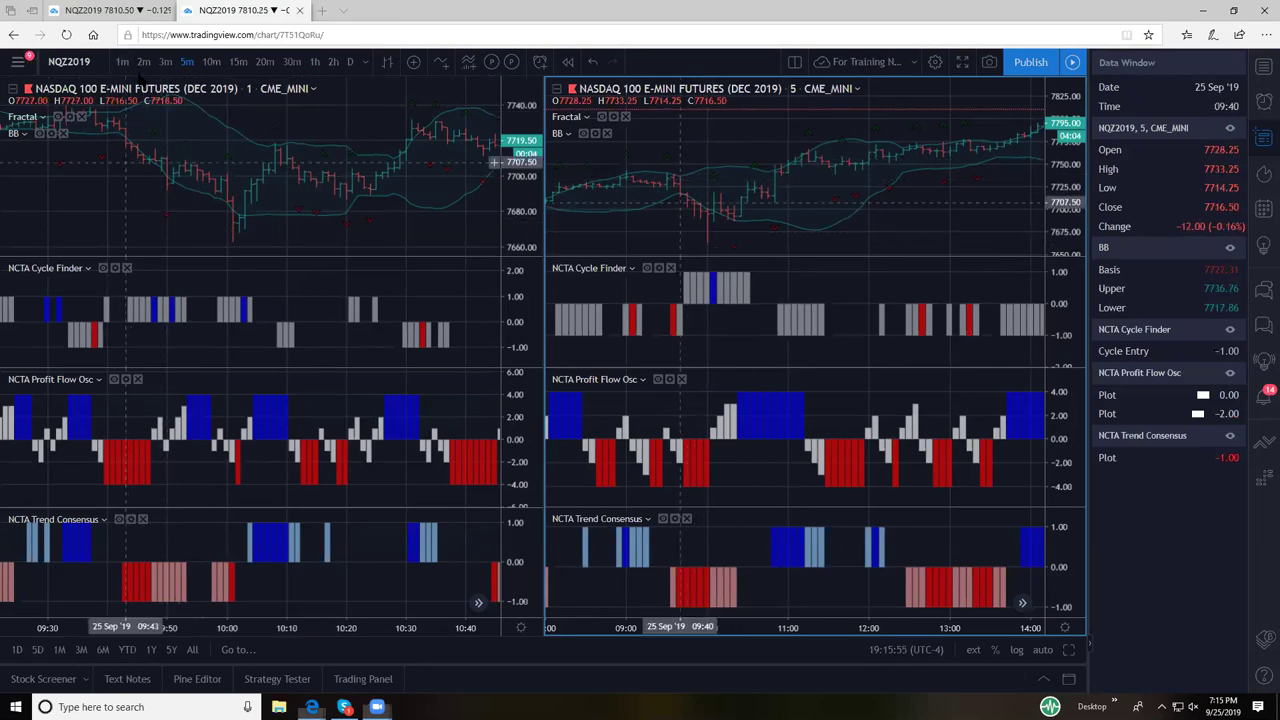
Activate the 1-minute NQZ2019 chart, then the 5-minute chart to read its Data Window
{"action": "left_click", "coordinate": [124, 160]}
{"action": "left_click", "coordinate": [766, 151]}
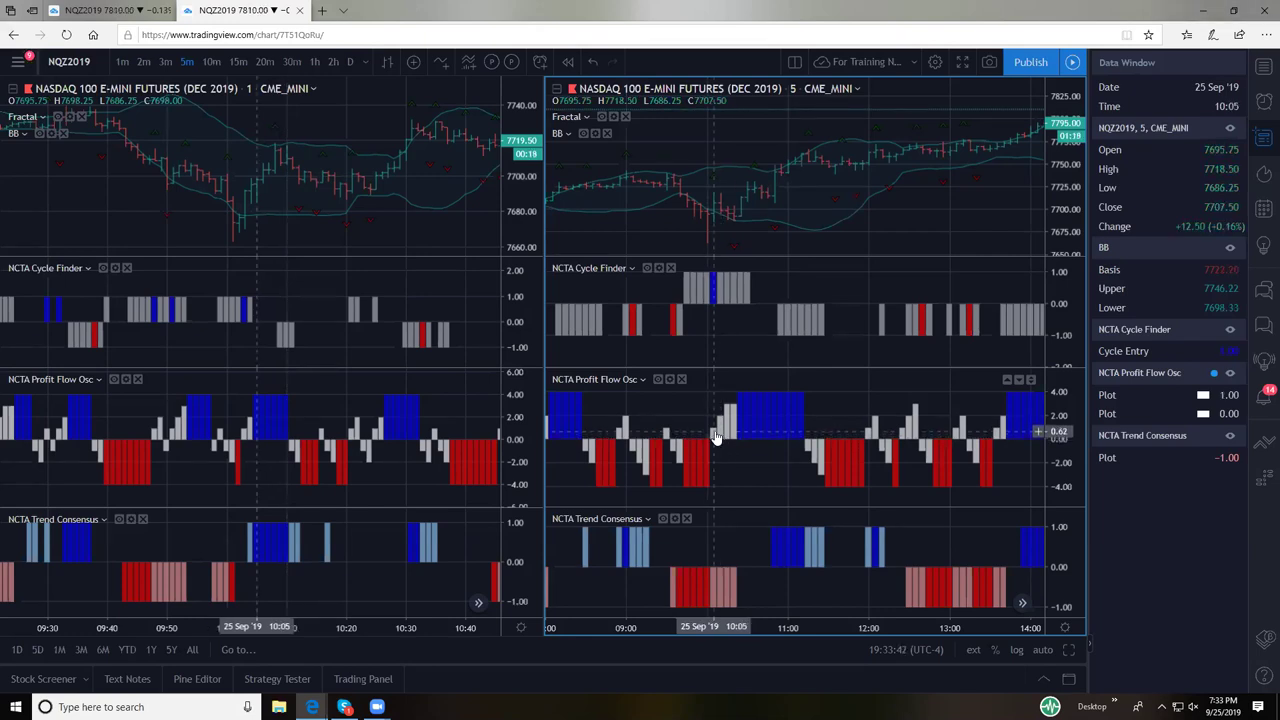
Drag the 5-minute chart back to show the 25 Sep '19 morning from about 07:00 to 12:00
{"action": "left_click_drag", "start_coordinate": [692, 421], "coordinate": [857, 413]}
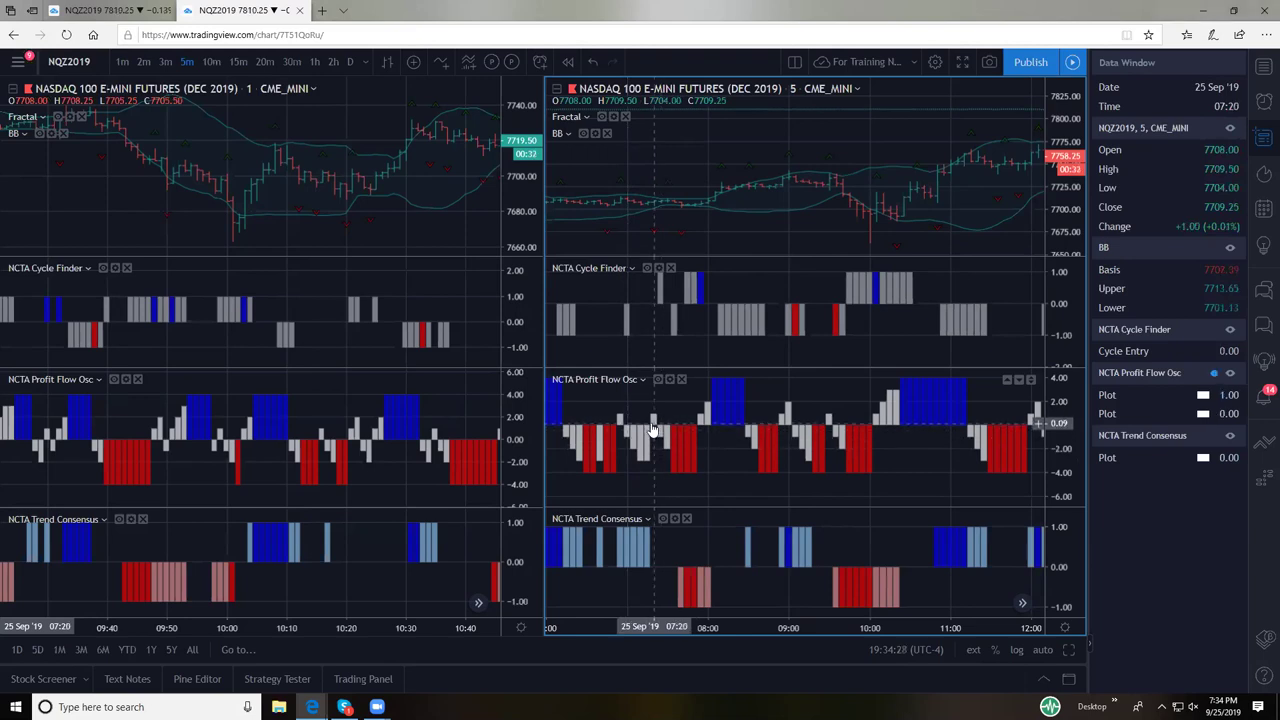
Nudge the 5-minute chart a few bars later, keeping roughly 07:00–12:00 in view
{"action": "left_click_drag", "start_coordinate": [706, 490], "coordinate": [688, 487]}
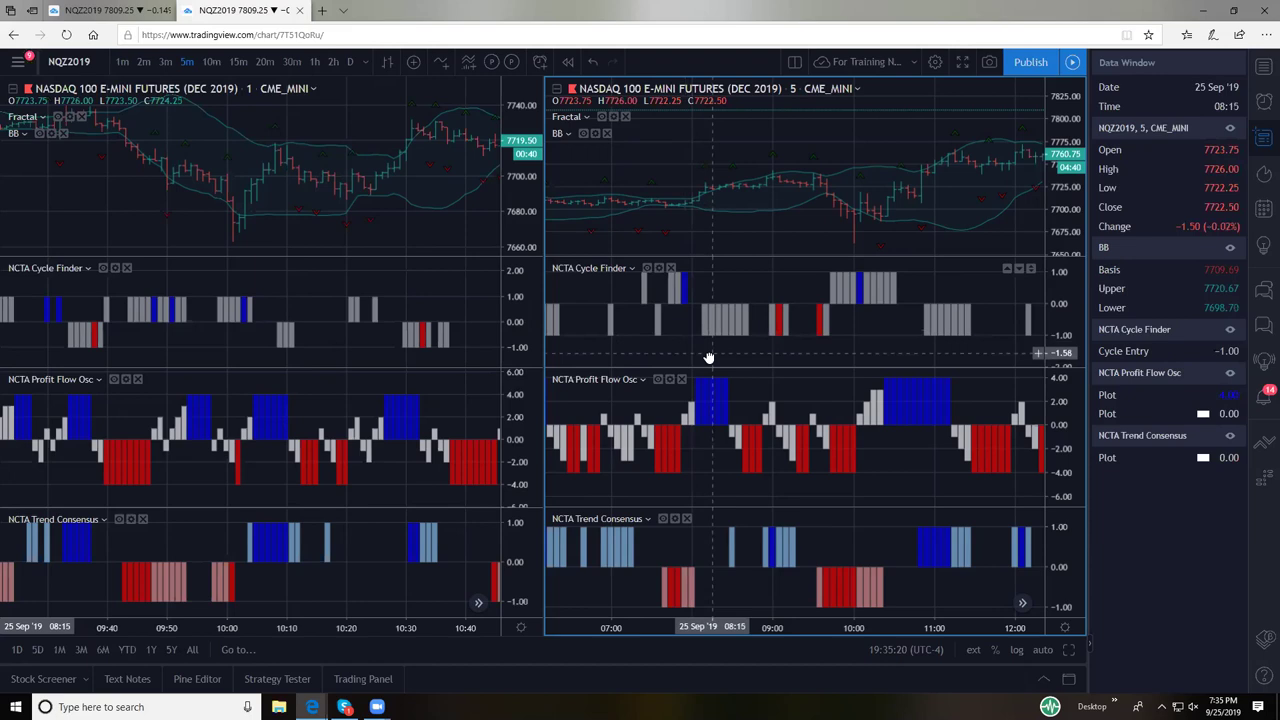
Pan the 5-minute chart slightly along its history, staying within about 07:00–12:00
{"action": "left_click_drag", "start_coordinate": [708, 352], "coordinate": [687, 356]}
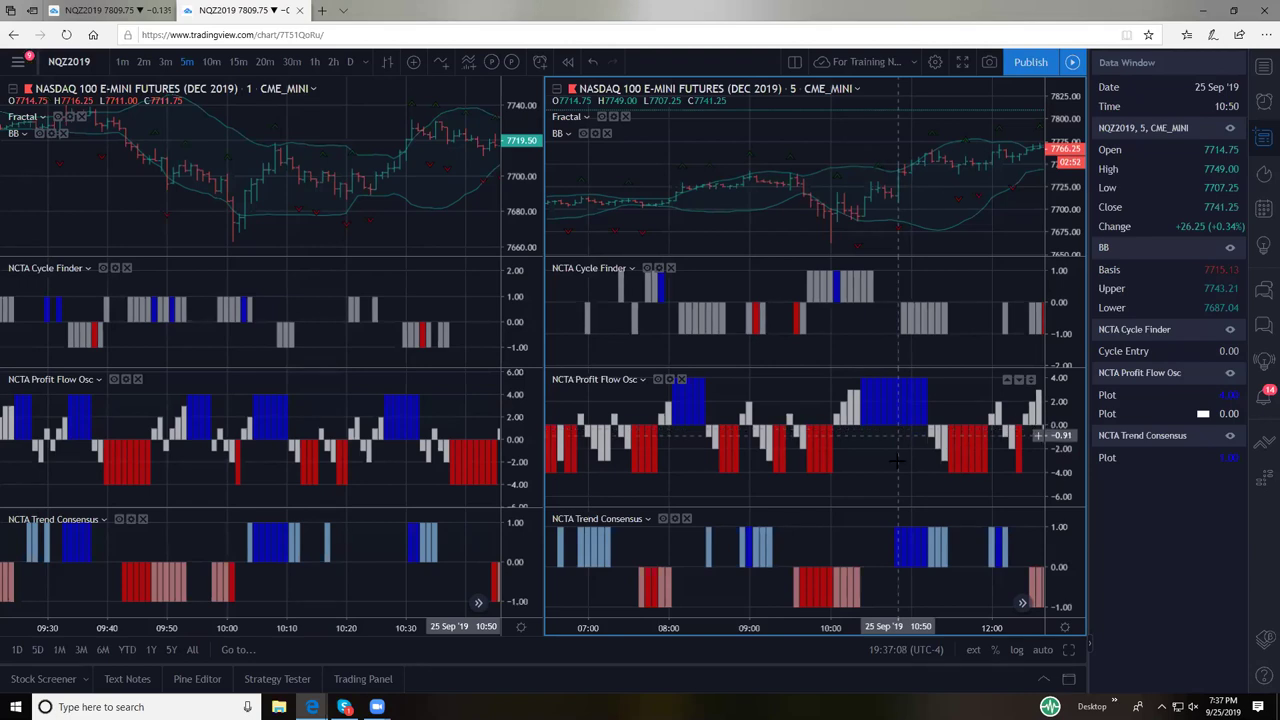
{"action": "left_click_drag", "start_coordinate": [881, 477], "coordinate": [878, 467]}
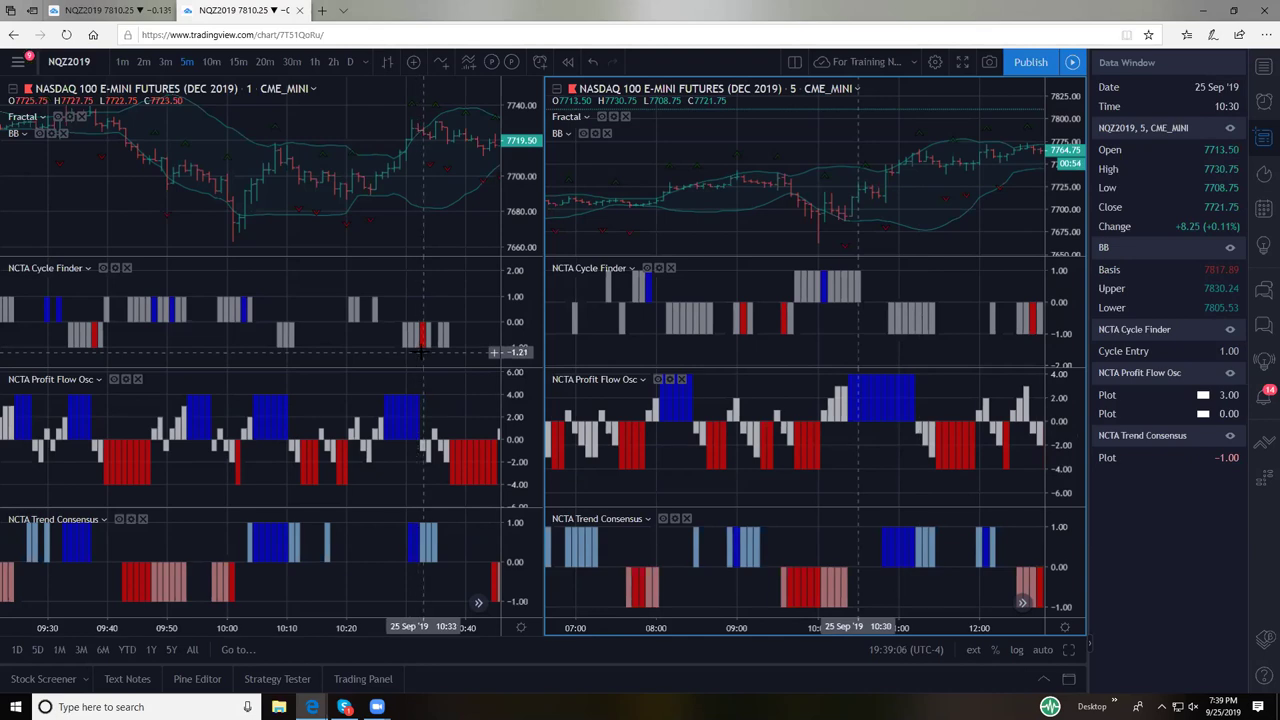
Move the 1-minute chart about 20 minutes later to show roughly 09:50 to 11:00
{"action": "scroll", "coordinate": [390, 358], "scroll_direction": "down", "scroll_amount": 2}
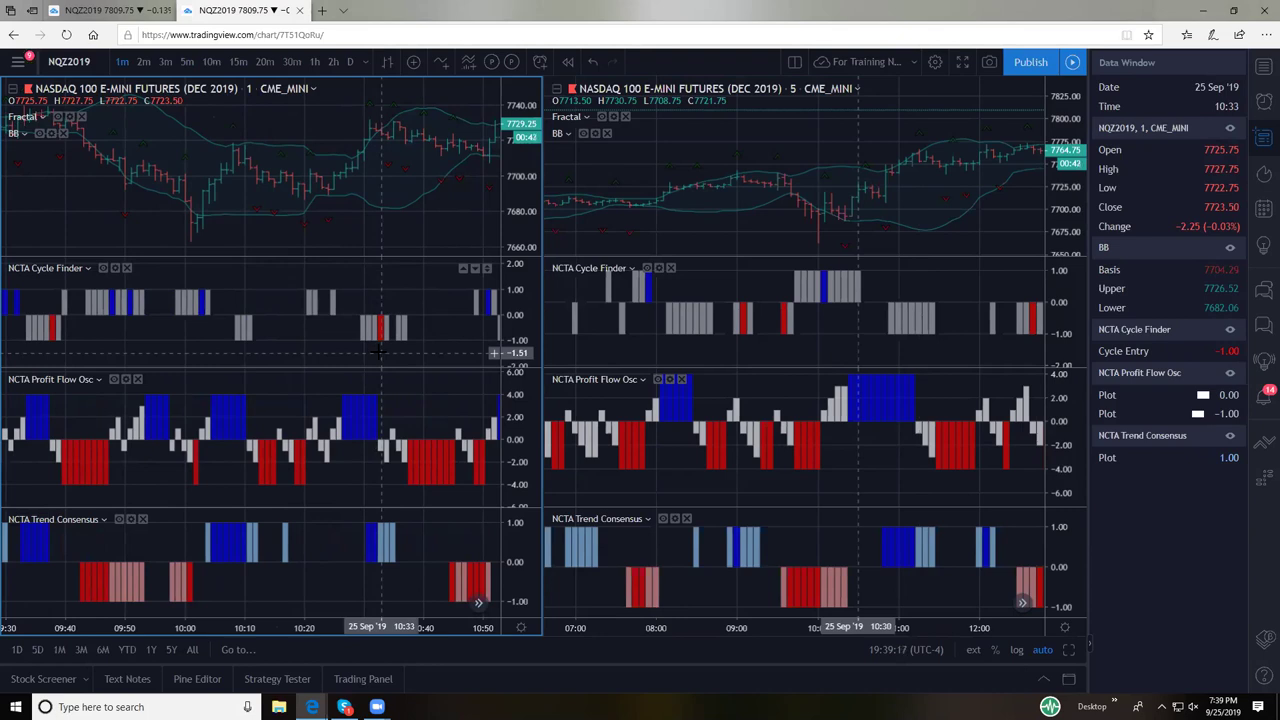
{"action": "left_click_drag", "start_coordinate": [346, 354], "coordinate": [286, 338]}
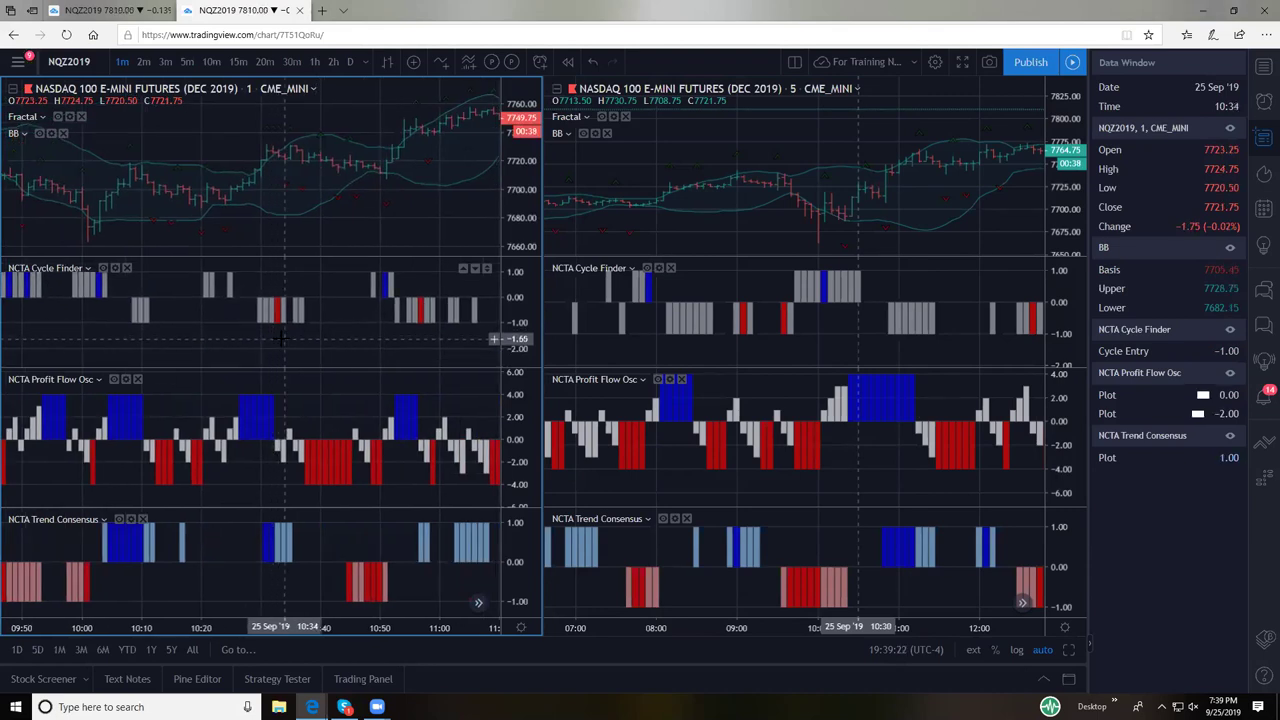
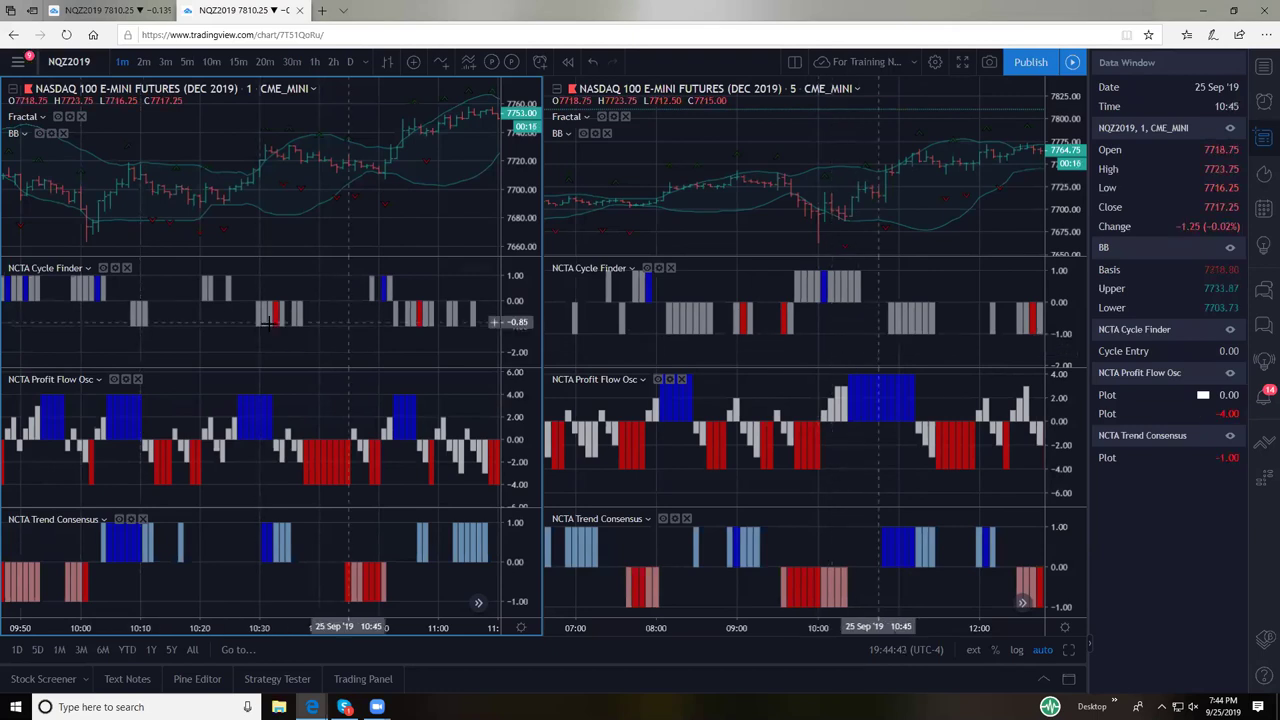
Drag the left chart's NCTA Cycle Finder price scale to nudge its bars slightly lower
{"action": "mouse_move", "coordinate": [334, 316]}
{"action": "left_mouse_down"}
{"action": "mouse_move", "coordinate": [334, 294]}
{"action": "mouse_move", "coordinate": [338, 306]}
{"action": "left_mouse_up"}
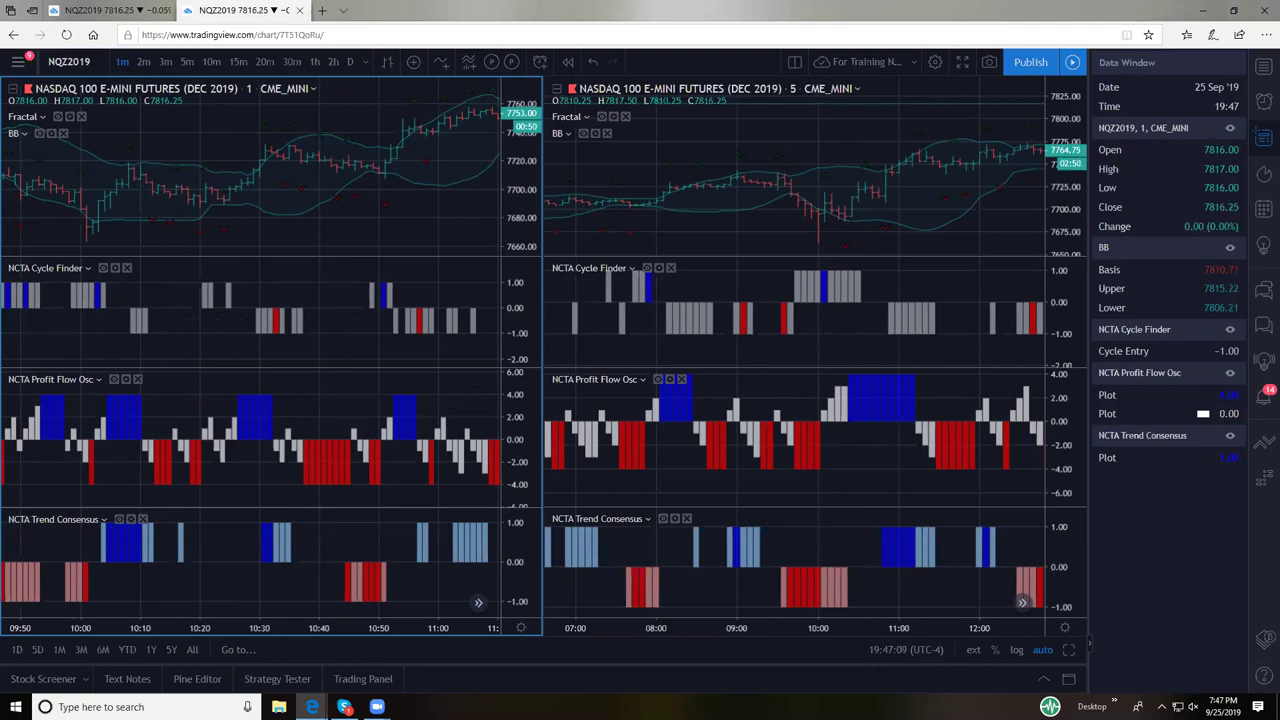
{"action": "right_click", "coordinate": [710, 278]}
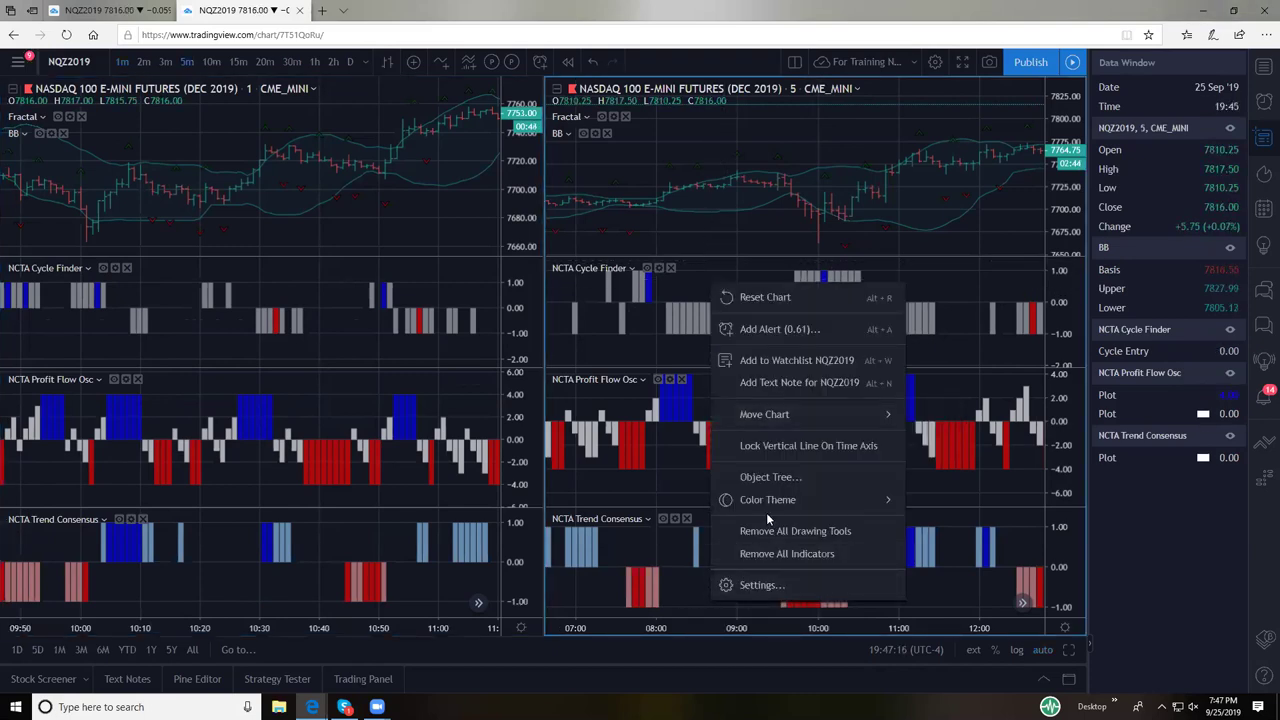
{"action": "mouse_move", "coordinate": [771, 497]}
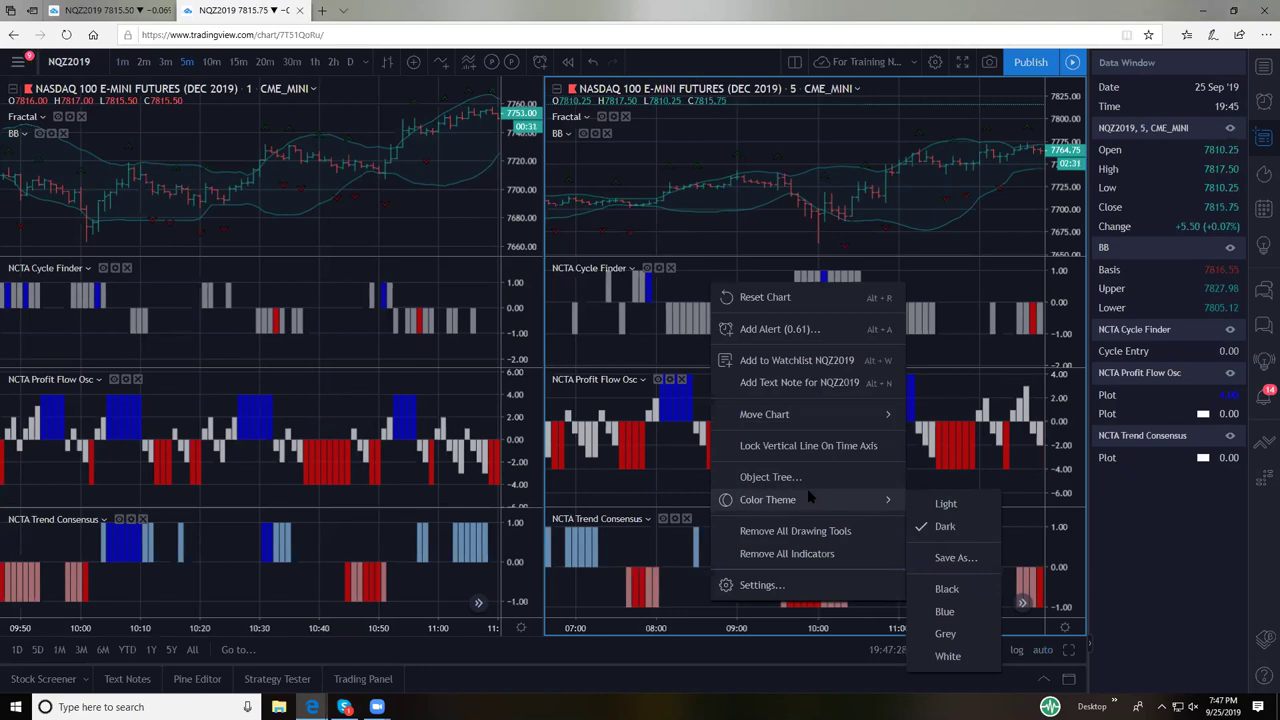
{"action": "left_click", "coordinate": [688, 495]}
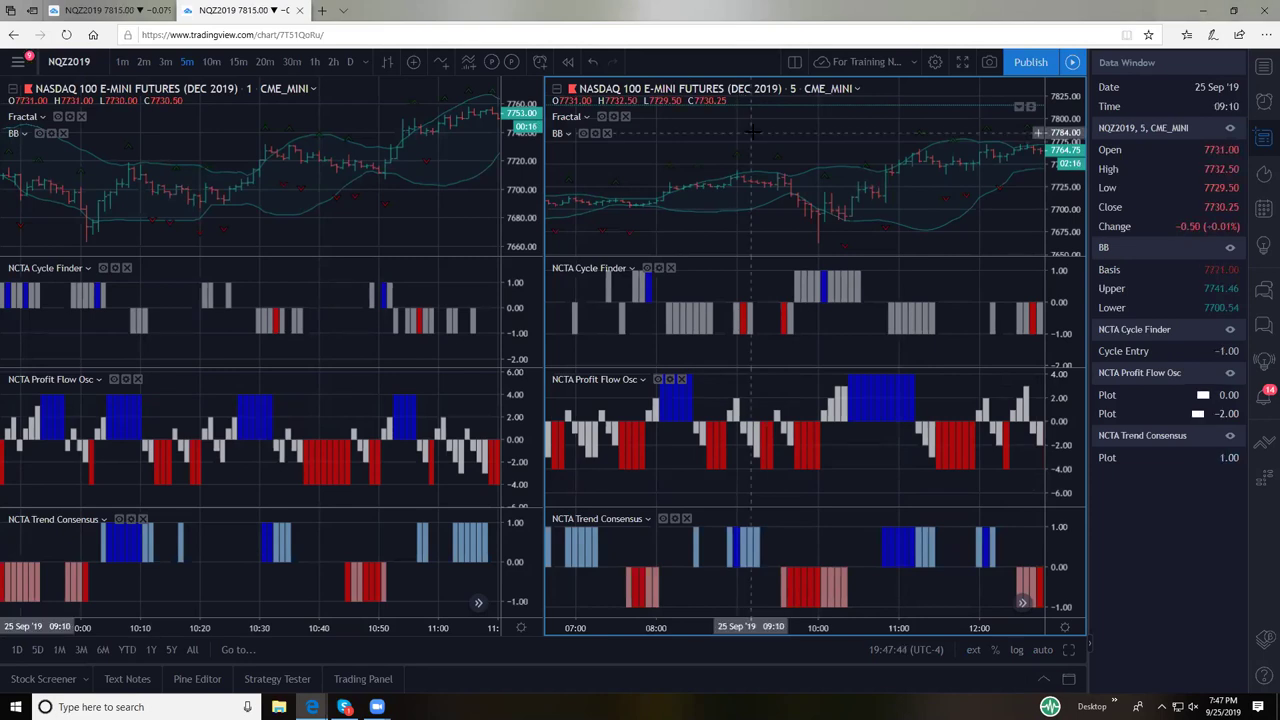
{"action": "left_click", "coordinate": [794, 64]}
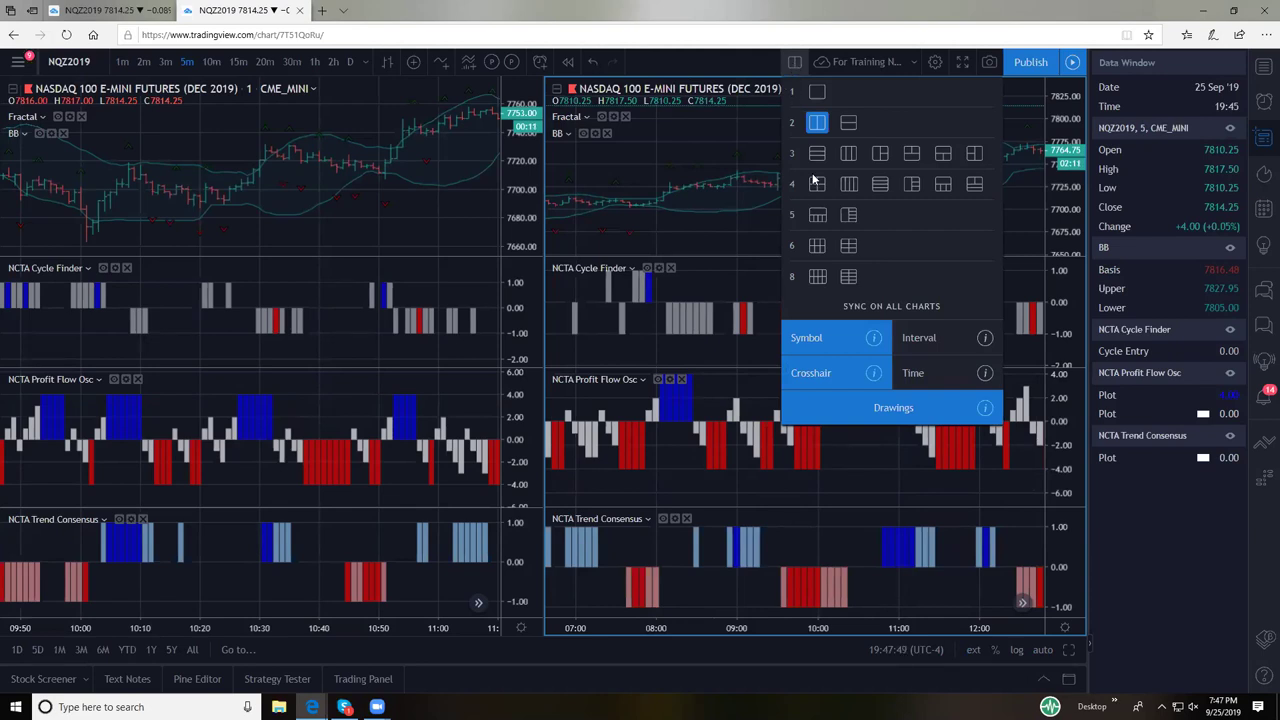
{"action": "left_click", "coordinate": [952, 374]}
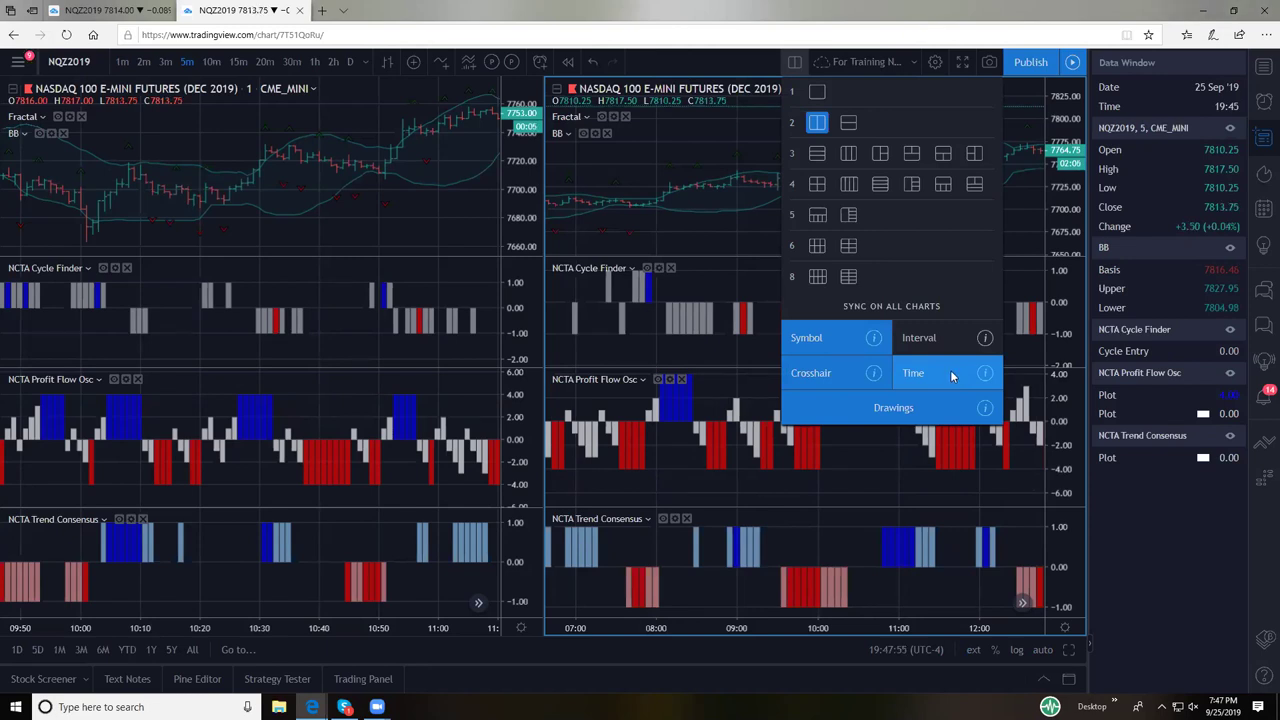
{"action": "left_click", "coordinate": [952, 374]}
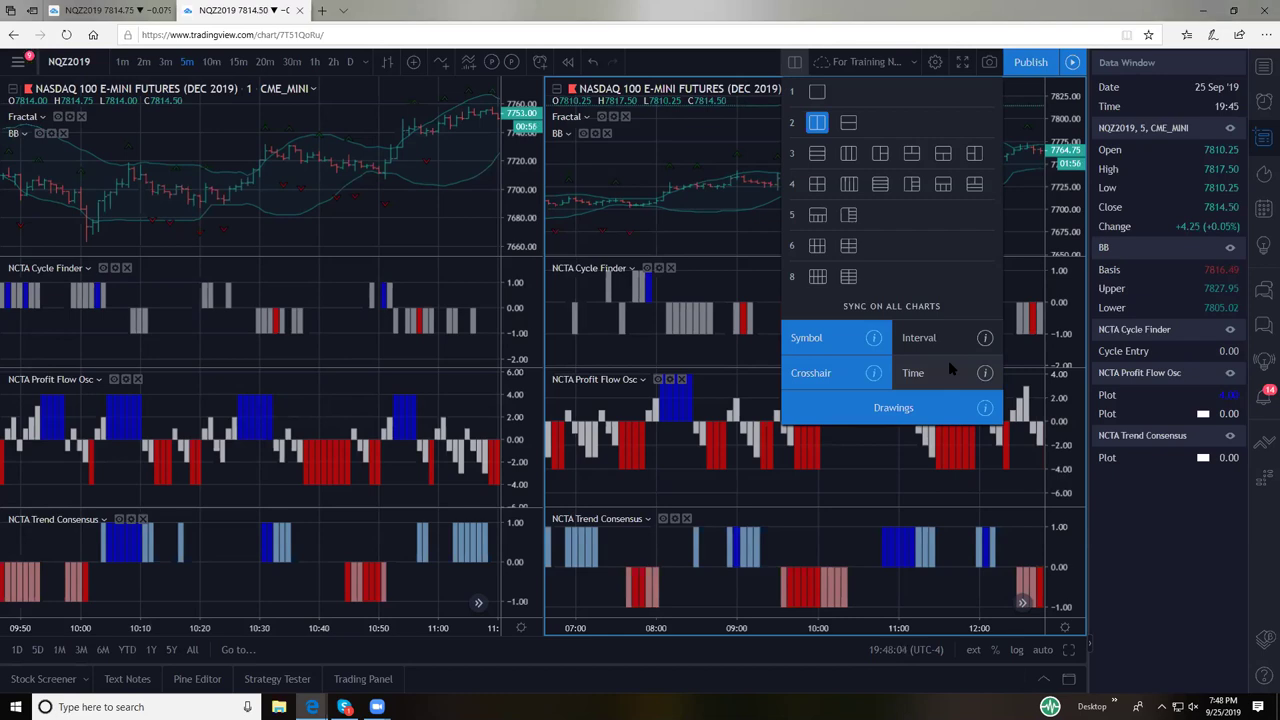
{"action": "left_click", "coordinate": [706, 138]}
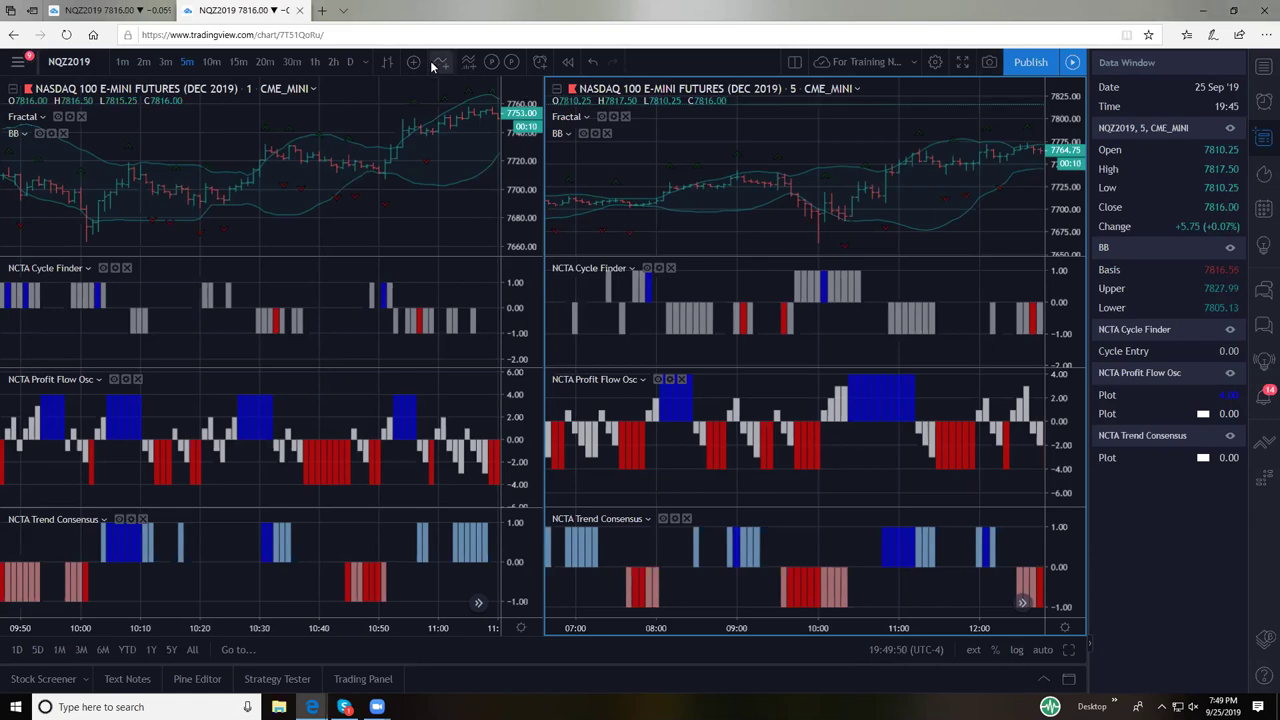
Switch the right NQZ2019 chart to 30m, pan through 24–25 Sep, then jump to the latest bars
{"action": "left_click", "coordinate": [293, 62]}
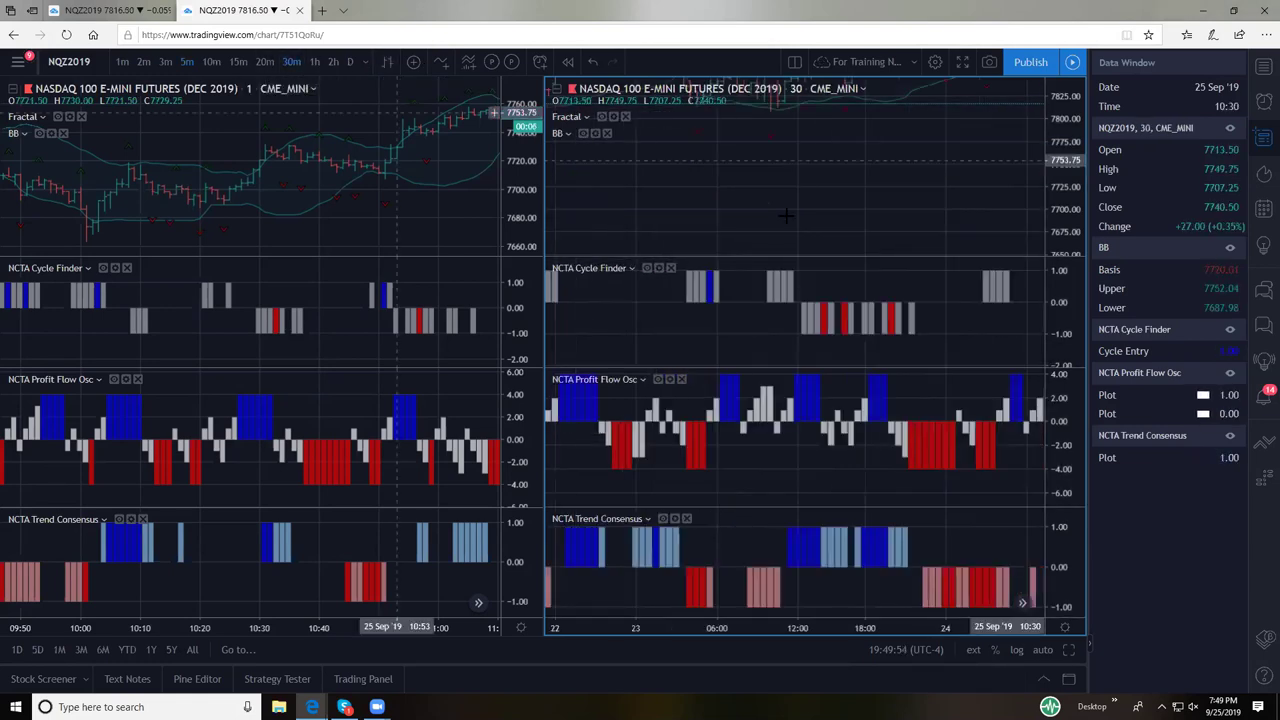
{"action": "left_click_drag", "start_coordinate": [770, 182], "coordinate": [770, 250]}
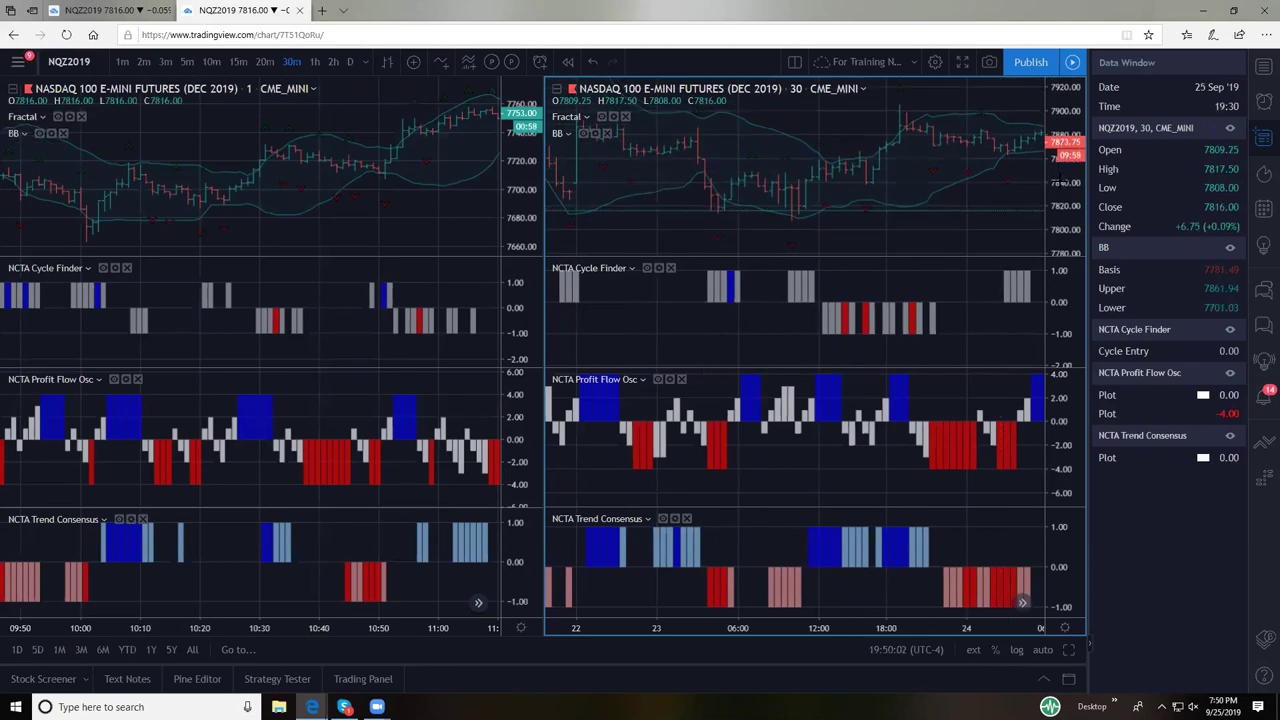
{"action": "scroll", "coordinate": [988, 228], "scroll_direction": "left", "scroll_amount": 2}
{"action": "left_click_drag", "start_coordinate": [988, 228], "coordinate": [737, 222]}
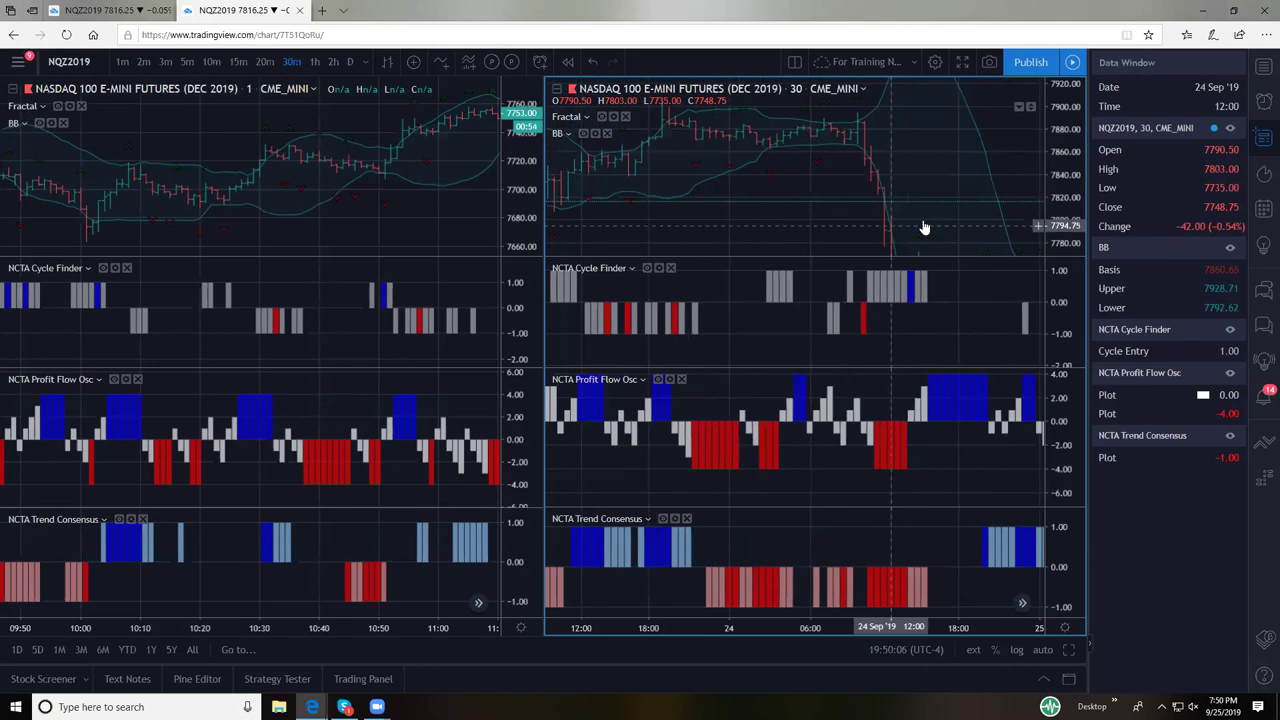
{"action": "left_click_drag", "start_coordinate": [964, 145], "coordinate": [822, 129]}
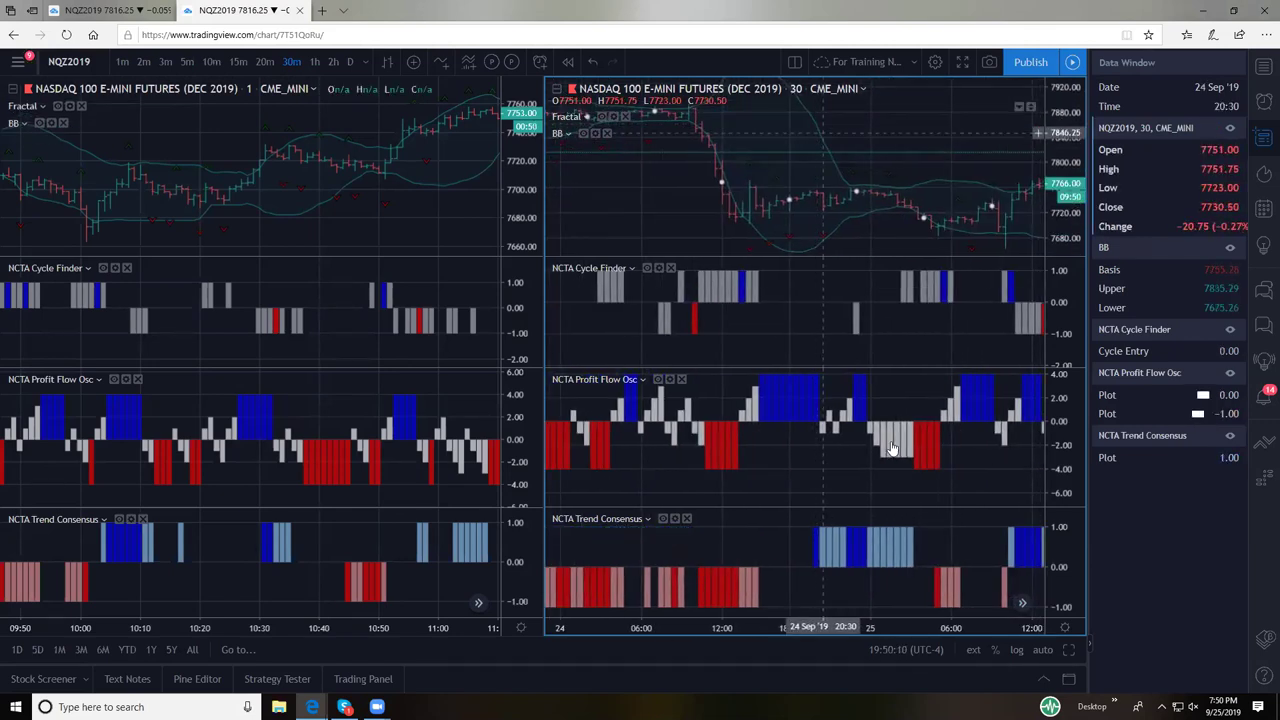
{"action": "left_click", "coordinate": [1022, 602]}
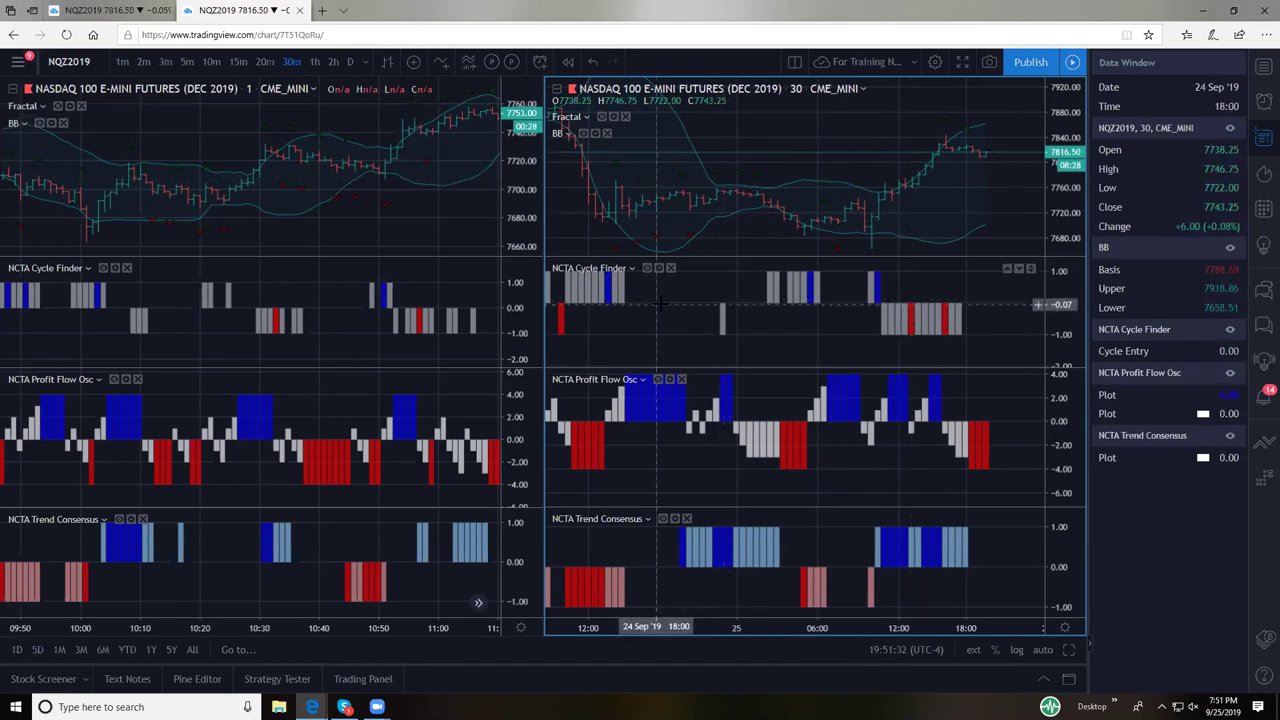
{"action": "left_click", "coordinate": [838, 305]}
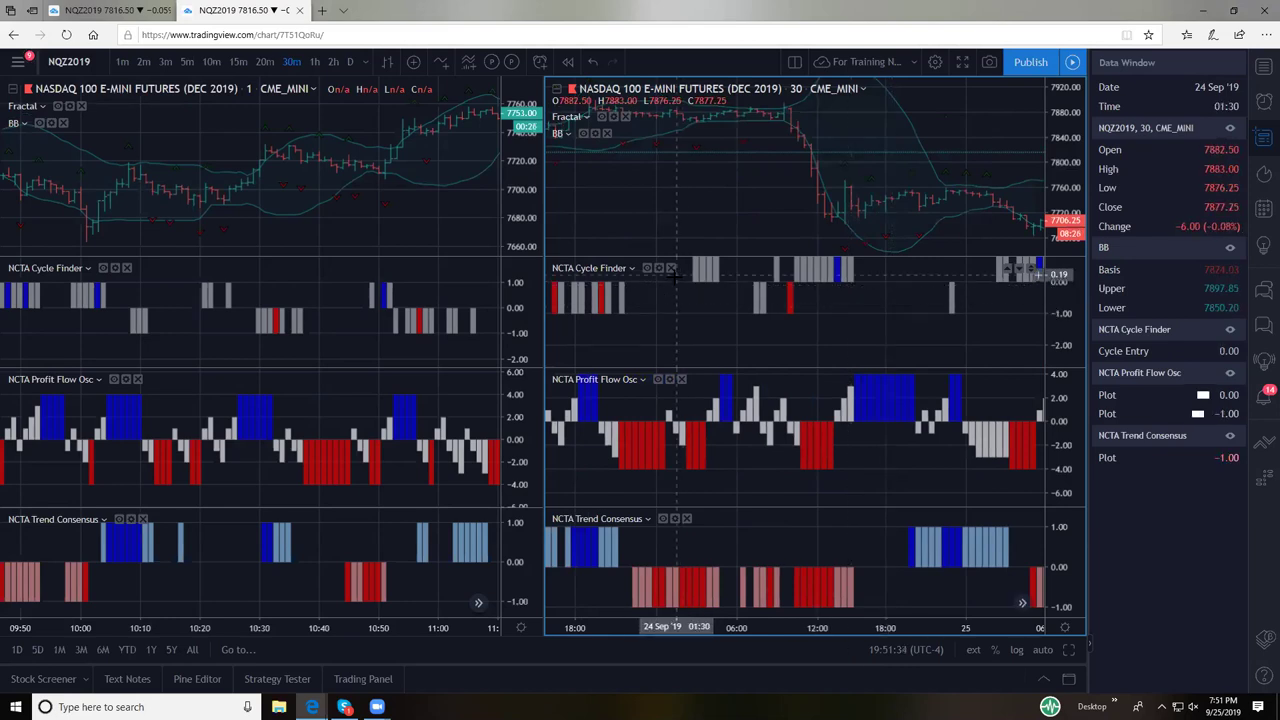
{"action": "scroll", "coordinate": [772, 180], "scroll_direction": "left", "scroll_amount": 3}
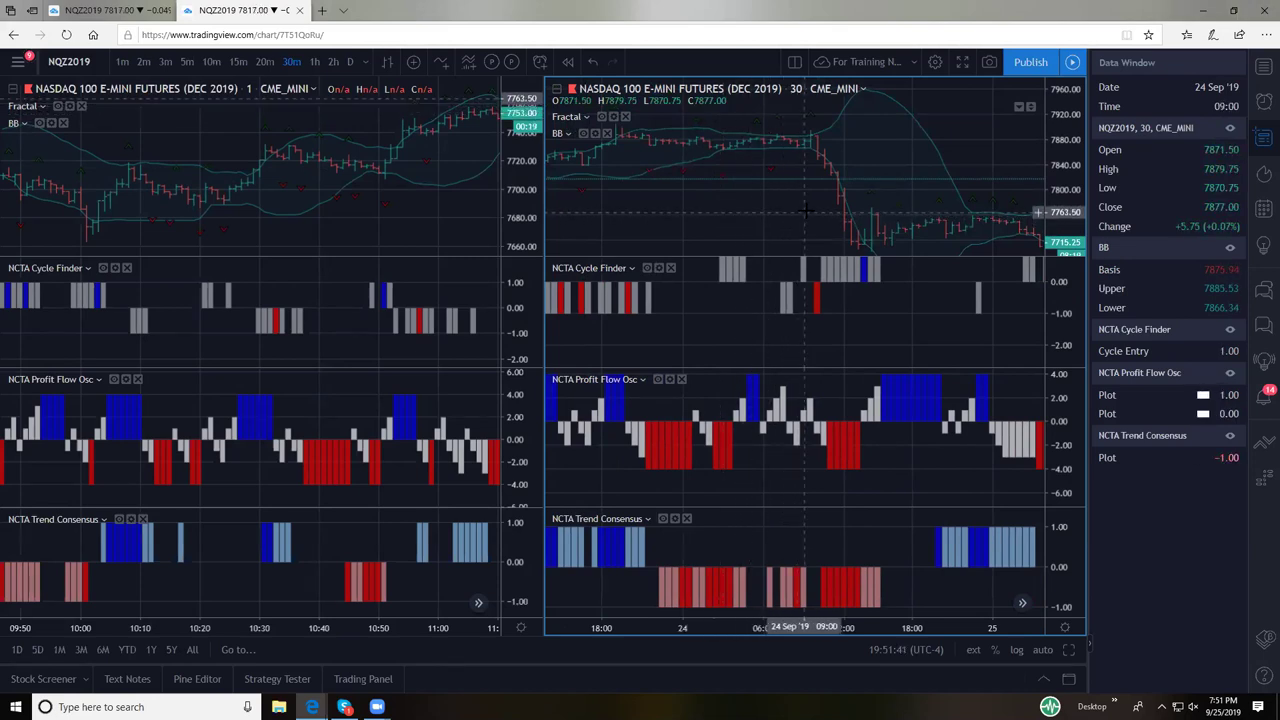
{"action": "left_click_drag", "start_coordinate": [806, 210], "coordinate": [787, 209]}
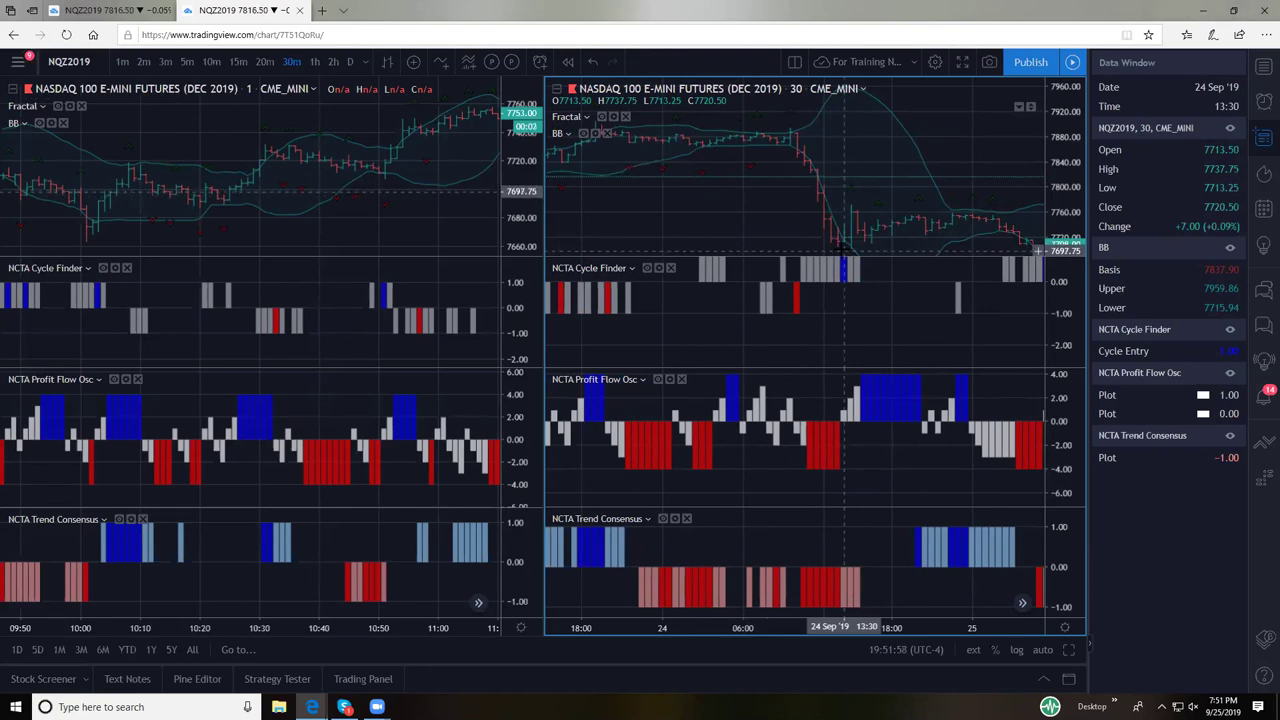
{"action": "left_click_drag", "start_coordinate": [850, 245], "coordinate": [866, 206]}
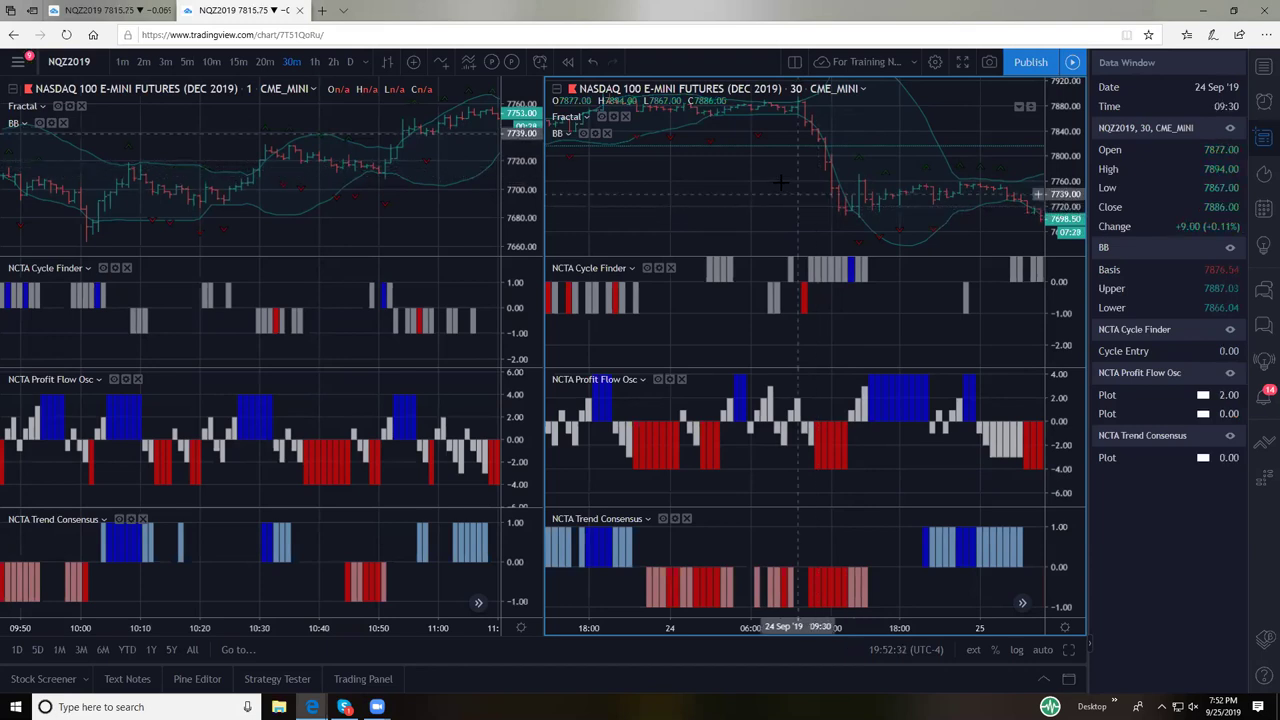
Pan the right 30-minute chart into the 25 Sep session and select the NCTA Cycle Finder plot
{"action": "left_click_drag", "start_coordinate": [782, 206], "coordinate": [592, 210]}
{"action": "left_click_drag", "start_coordinate": [800, 229], "coordinate": [695, 219]}
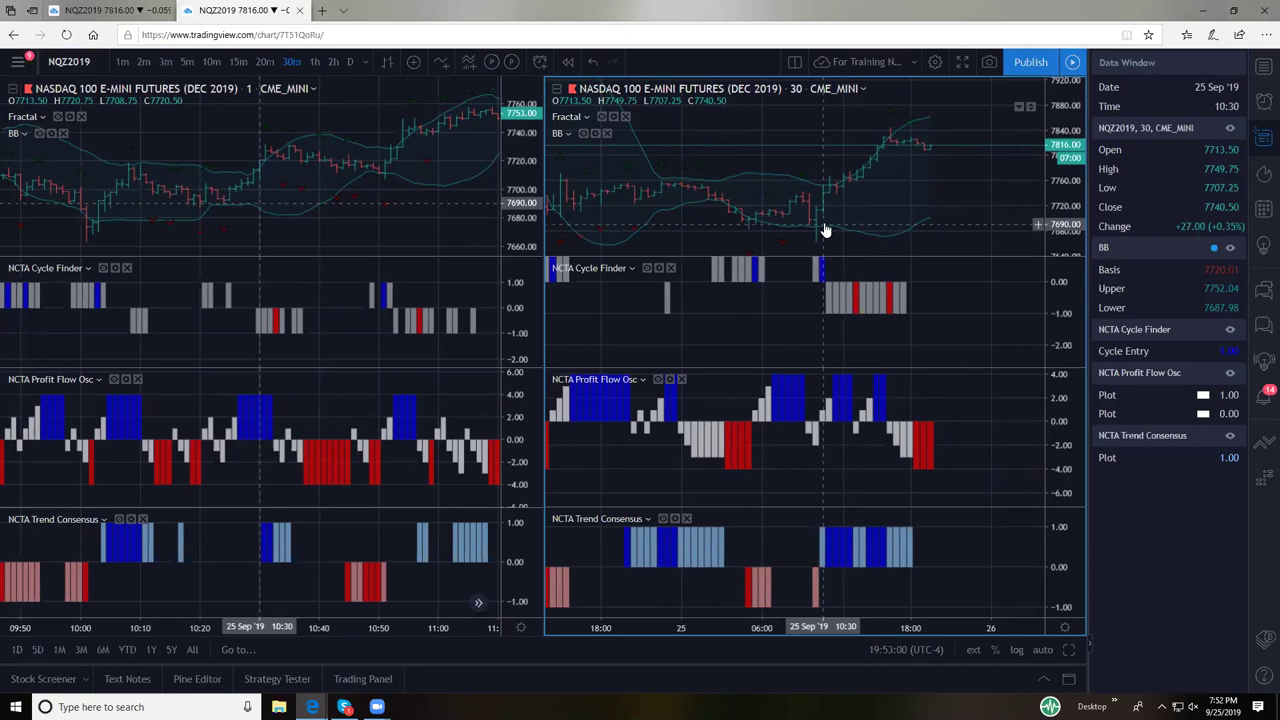
{"action": "left_click", "coordinate": [821, 280]}
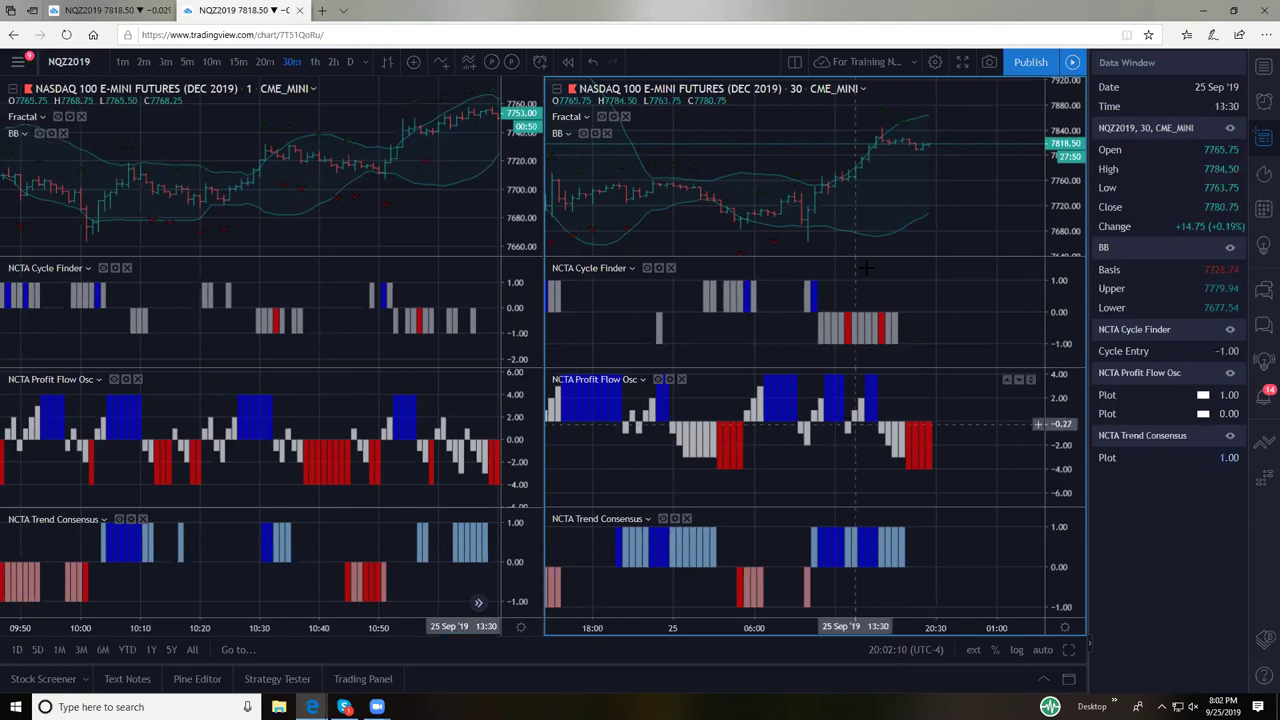
Switch the right chart to 5m and pan back to show 25 Sep, about 12:00–19:00
{"action": "left_click", "coordinate": [185, 62]}
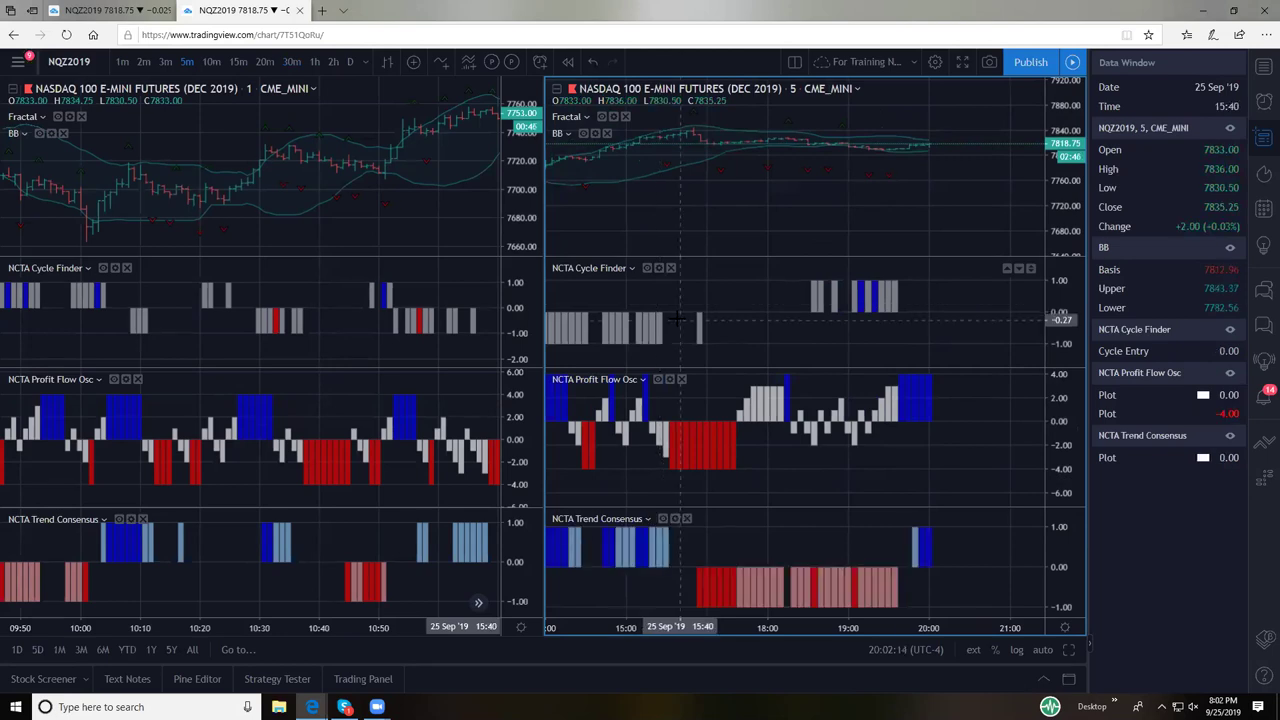
{"action": "left_click_drag", "start_coordinate": [678, 318], "coordinate": [884, 323]}
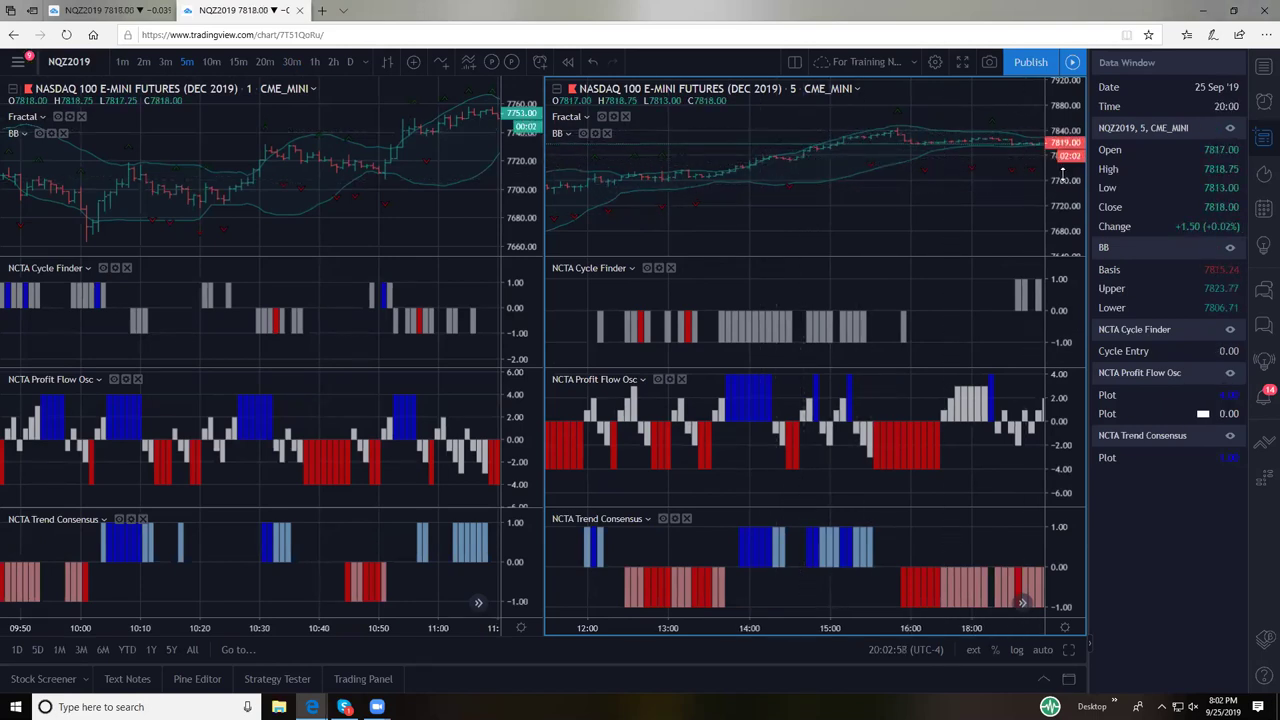
{"action": "left_click_drag", "start_coordinate": [1006, 220], "coordinate": [995, 209]}
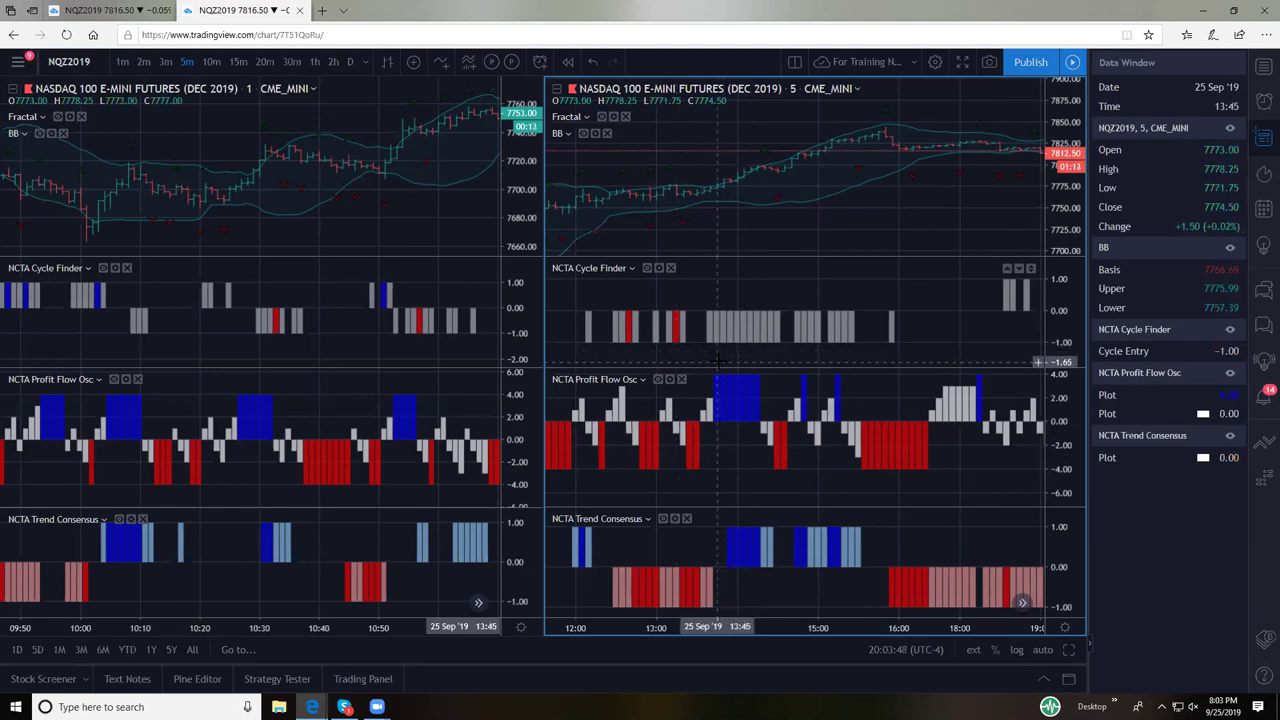
Present slide 9, the Profit Flow Analytics sign-up slide, as a full-screen PowerPoint slide show
{"action": "left_click_drag", "start_coordinate": [717, 358], "coordinate": [786, 366]}
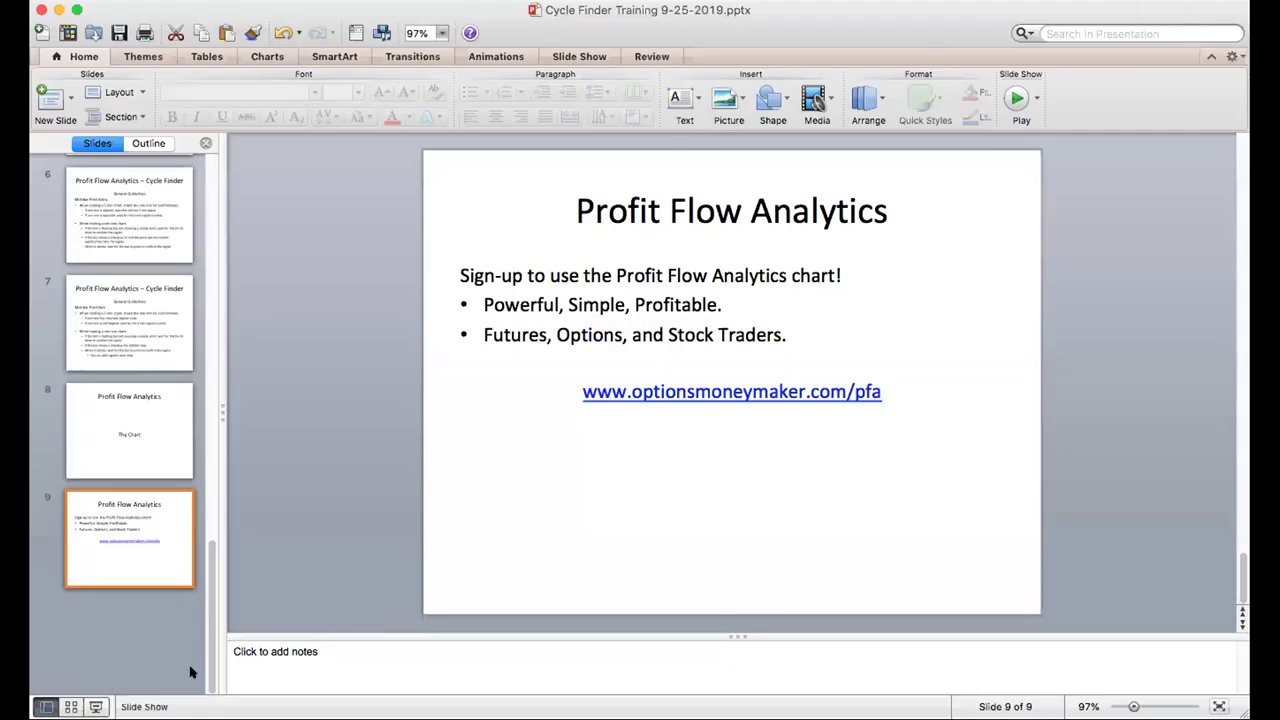
{"action": "left_click", "coordinate": [96, 706]}
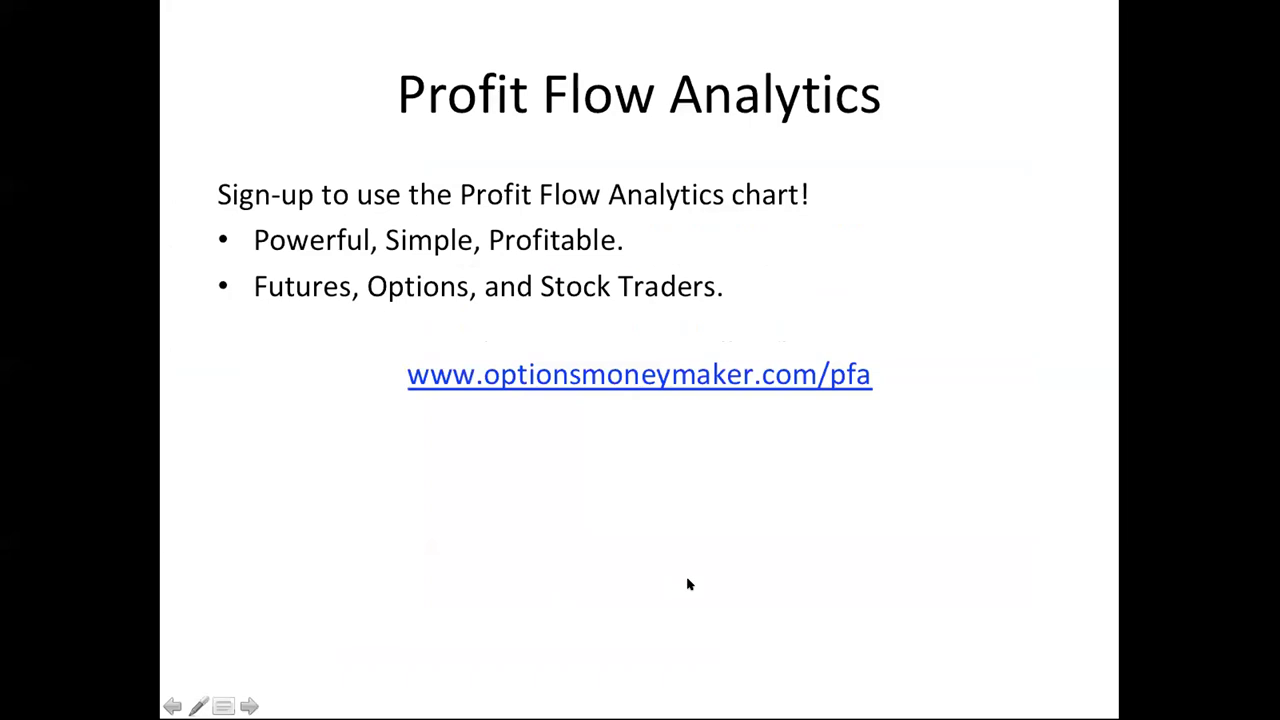